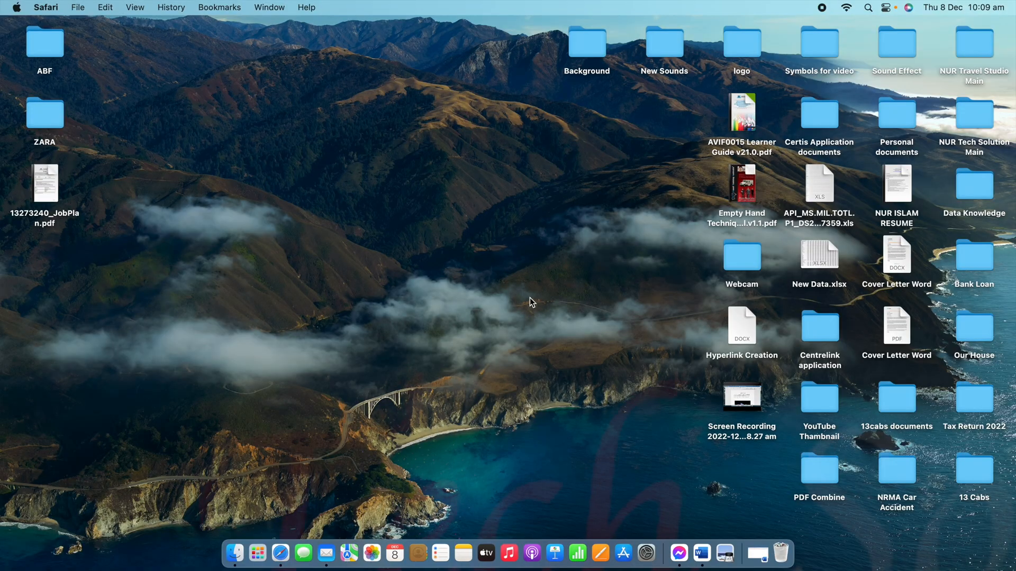
Switch to Safari, search Google for Australia, and open the Australia article on Wikipedia.
{"action": "left_click", "coordinate": [281, 565]}
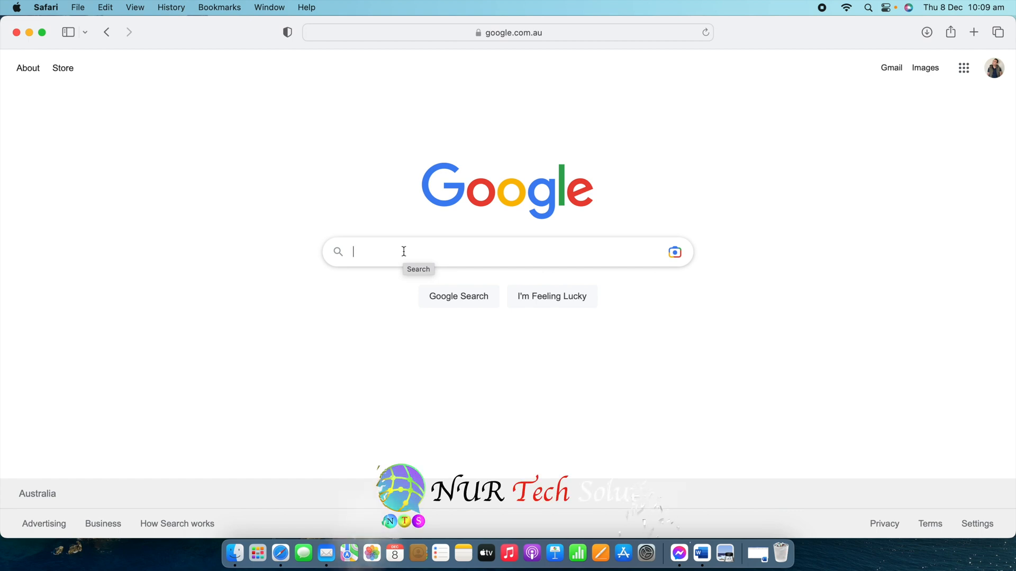
{"action": "type", "text": "A"}
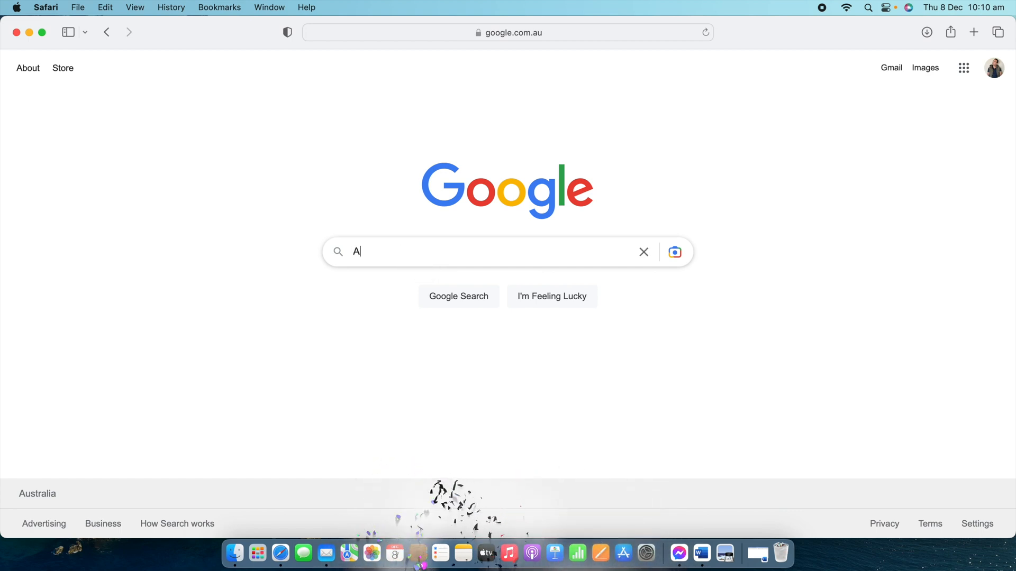
{"action": "type", "text": "ustralia"}
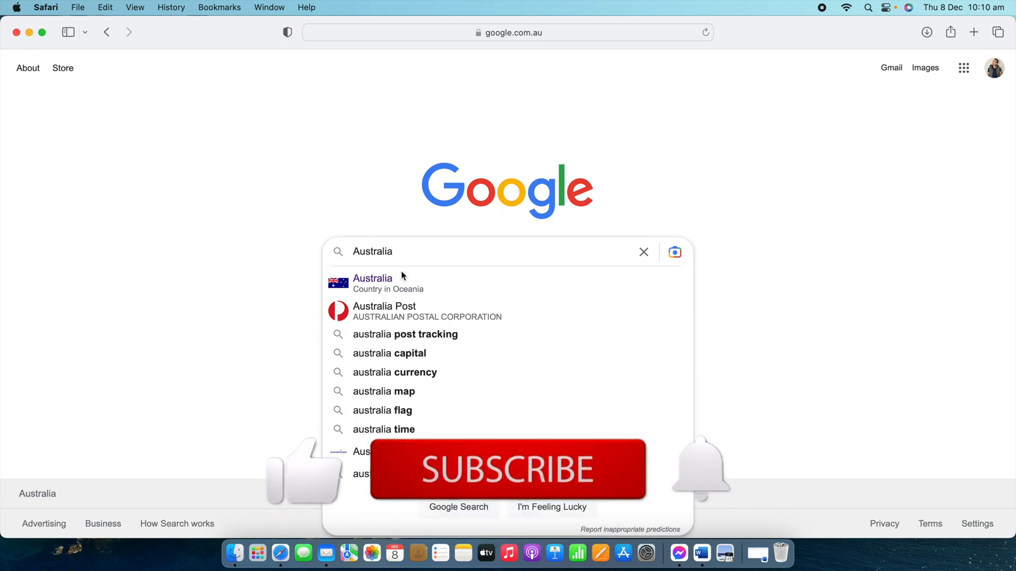
{"action": "left_click", "coordinate": [379, 278]}
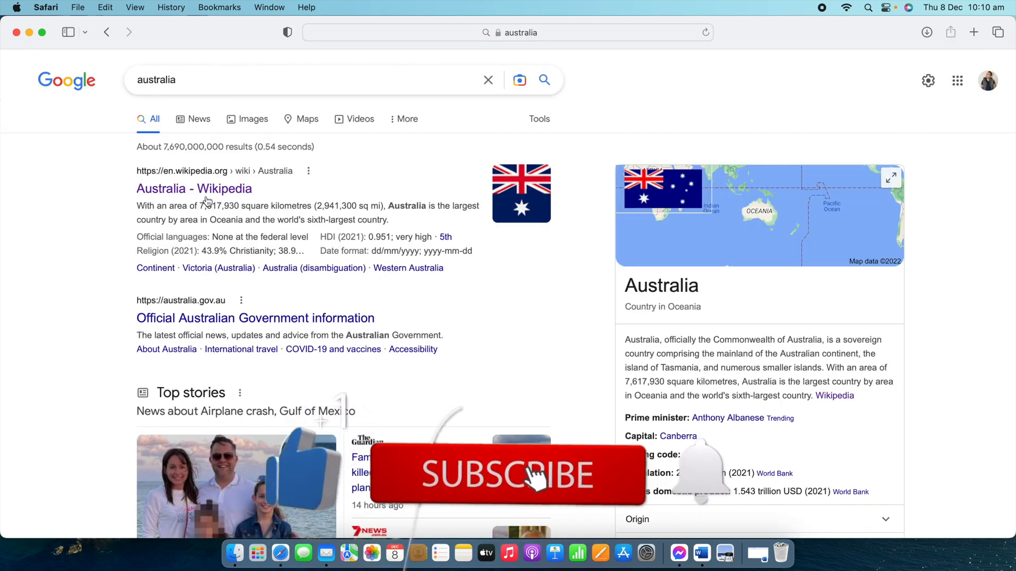
{"action": "left_click", "coordinate": [215, 190]}
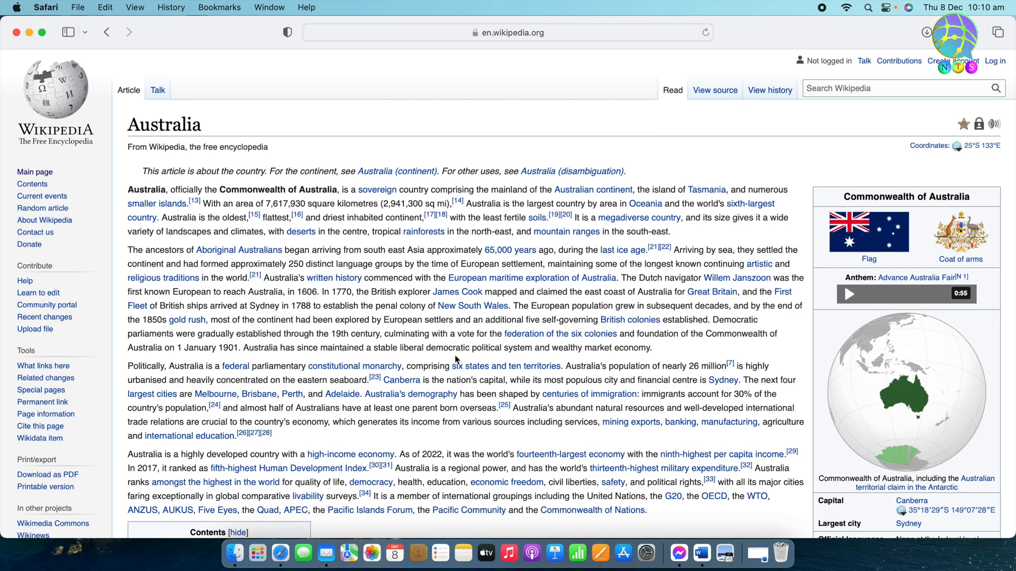
Copy the first two introductory paragraphs of the Australia article, from "Australia, officially" to "wealthy market economy.".
{"action": "scroll", "coordinate": [367, 343], "scroll_direction": "down", "scroll_amount": 5}
{"action": "scroll", "coordinate": [365, 345], "scroll_direction": "up", "scroll_amount": 4}
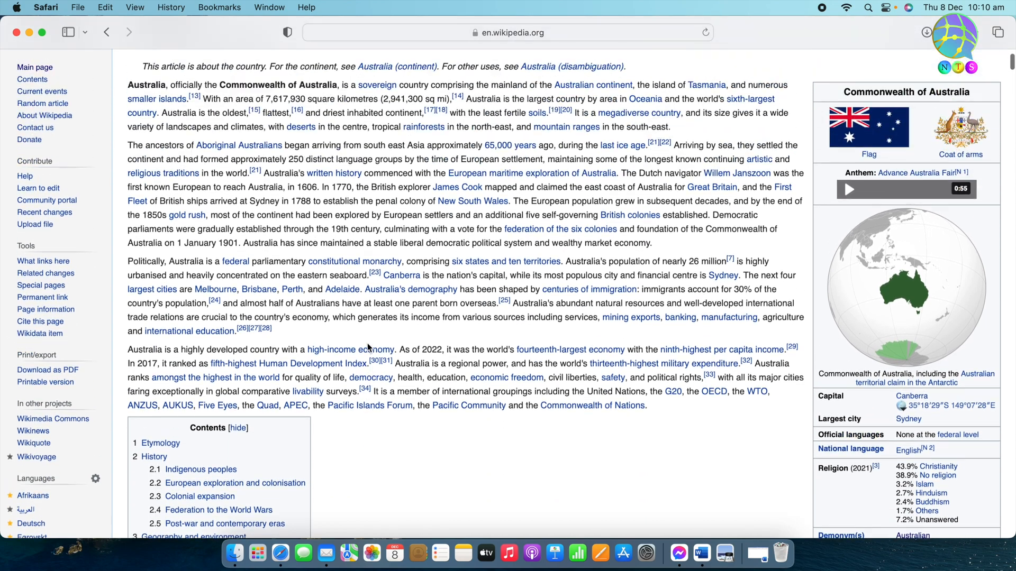
{"action": "scroll", "coordinate": [368, 346], "scroll_direction": "up", "scroll_amount": 3}
{"action": "mouse_move", "coordinate": [376, 192]}
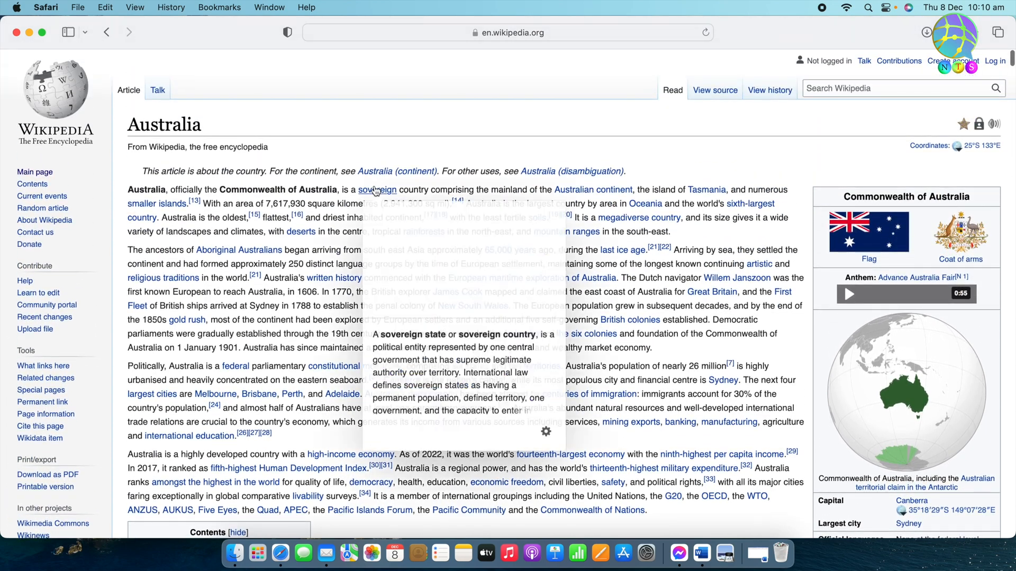
{"action": "mouse_move", "coordinate": [582, 196]}
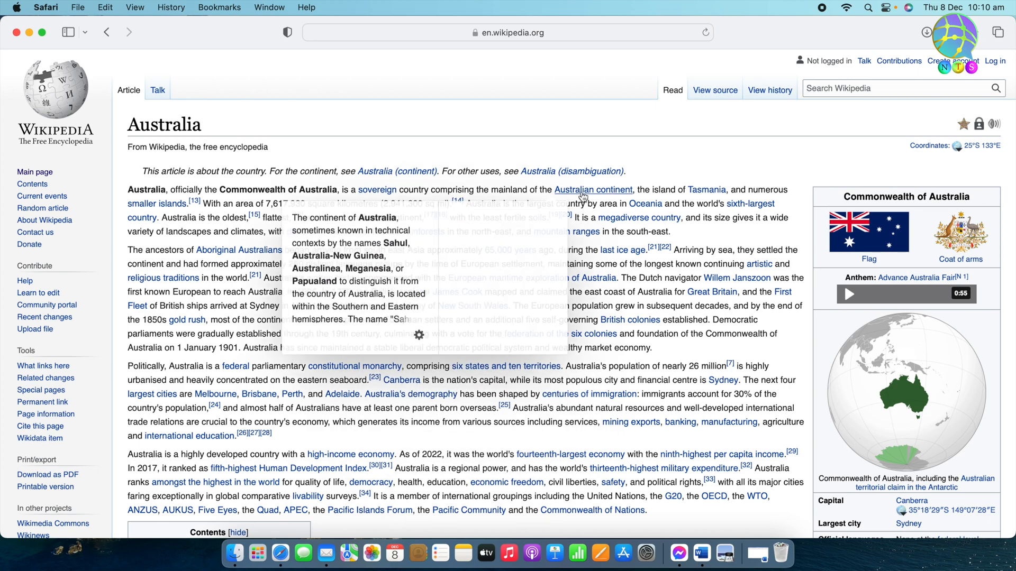
{"action": "mouse_move", "coordinate": [704, 199]}
{"action": "mouse_move", "coordinate": [154, 209]}
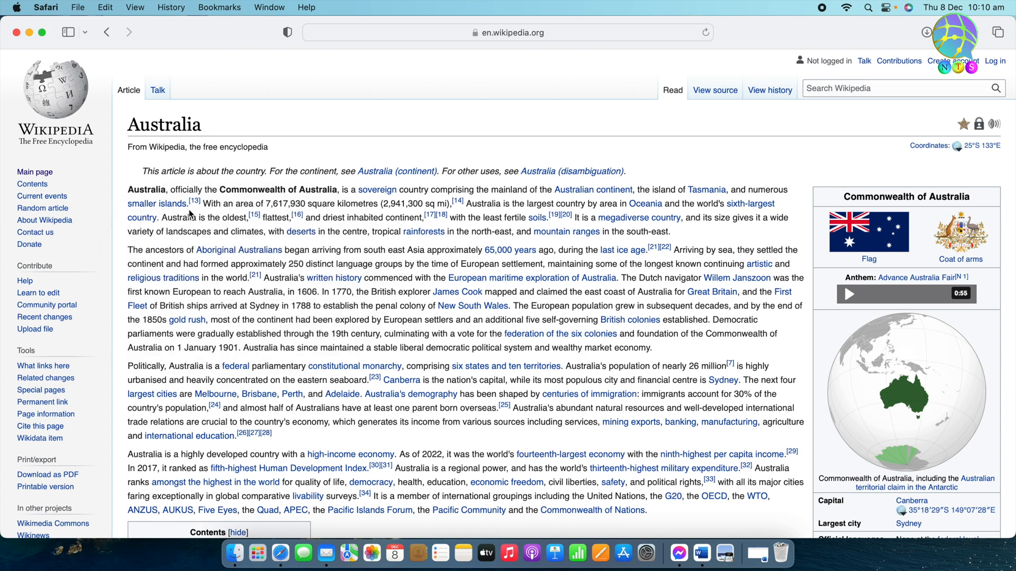
{"action": "left_click_drag", "start_coordinate": [128, 189], "coordinate": [647, 354]}
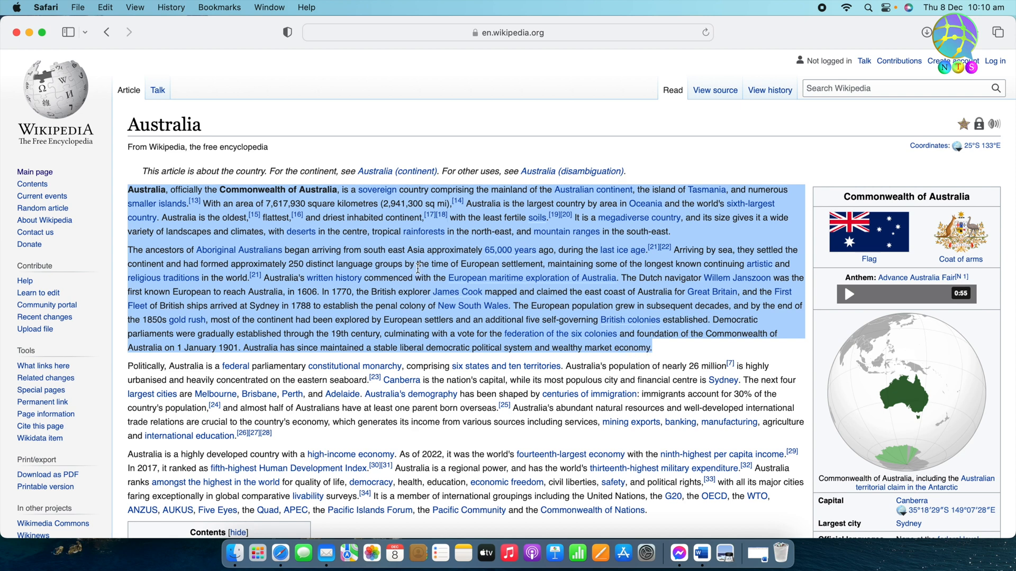
{"action": "right_click", "coordinate": [312, 195]}
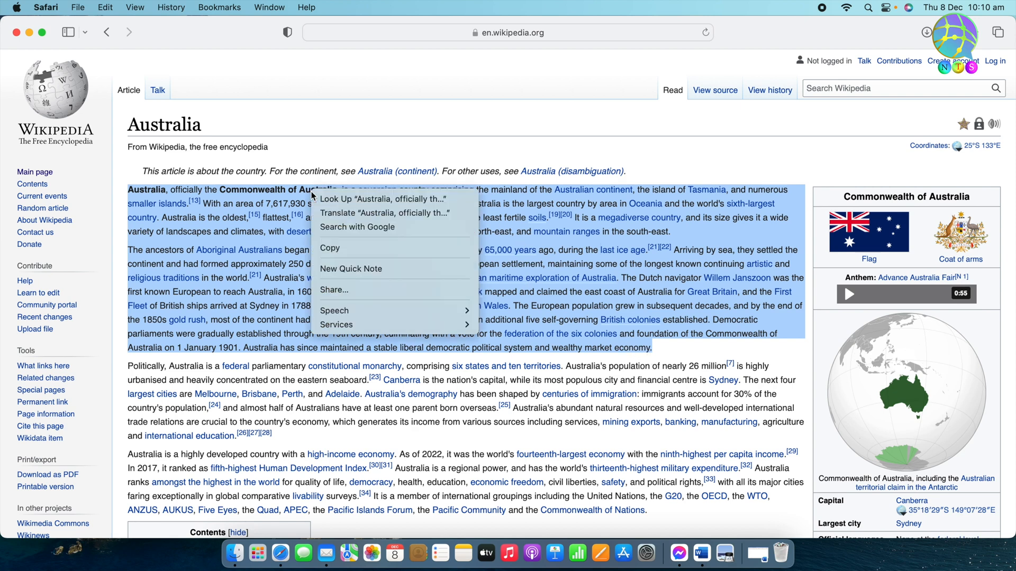
{"action": "left_click", "coordinate": [335, 246]}
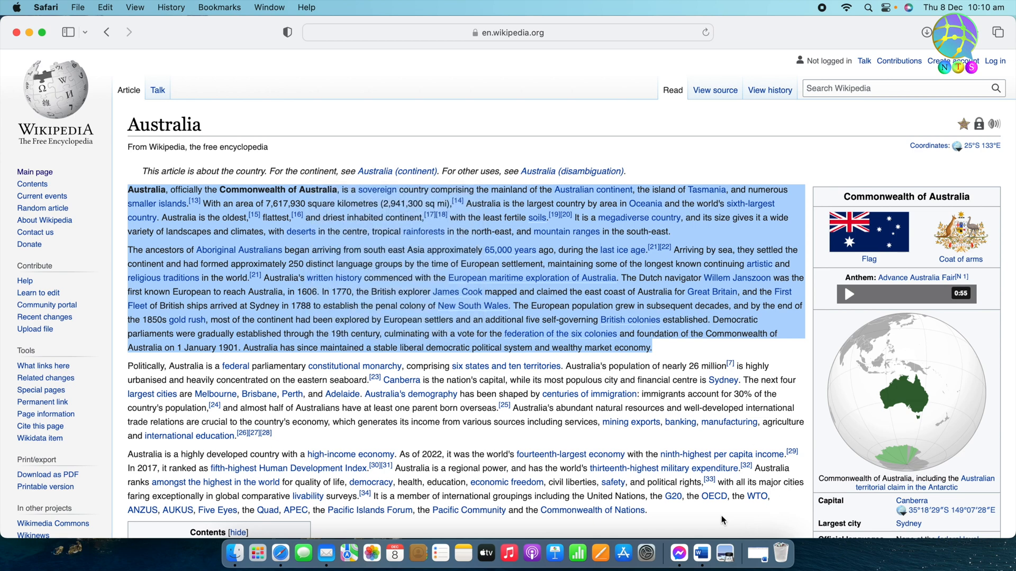
Switch to the Hyperlink Creation document in Word and paste the copied paragraphs onto the blank page.
{"action": "left_click", "coordinate": [758, 556]}
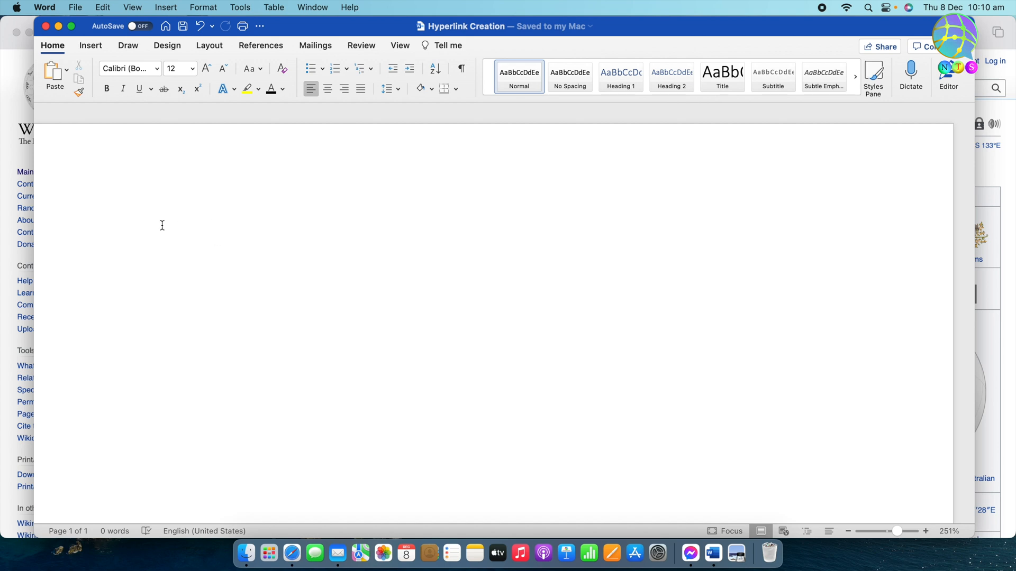
{"action": "right_click", "coordinate": [138, 245]}
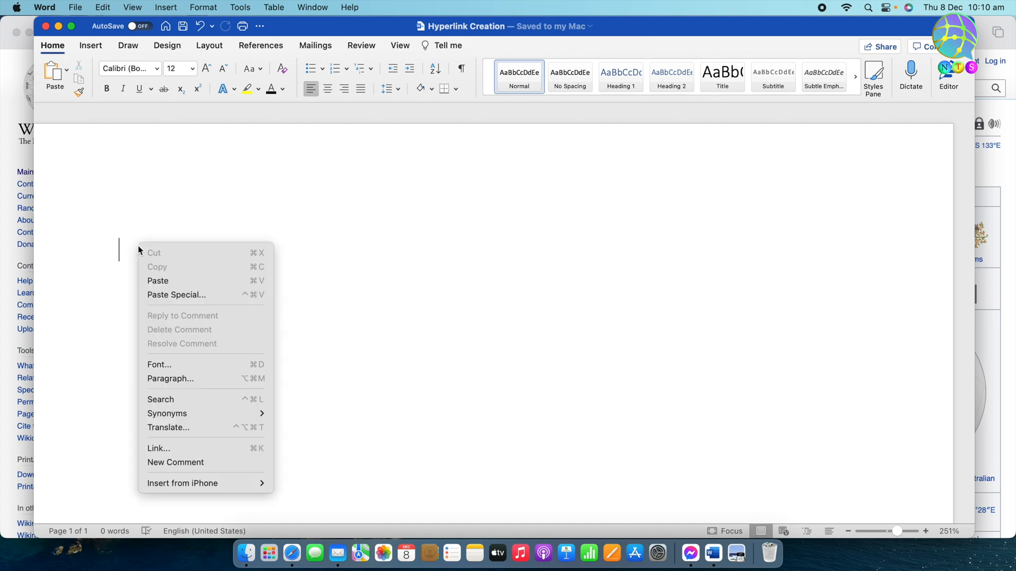
{"action": "left_click", "coordinate": [157, 278]}
{"action": "scroll", "coordinate": [95, 259], "scroll_direction": "up", "scroll_amount": 5}
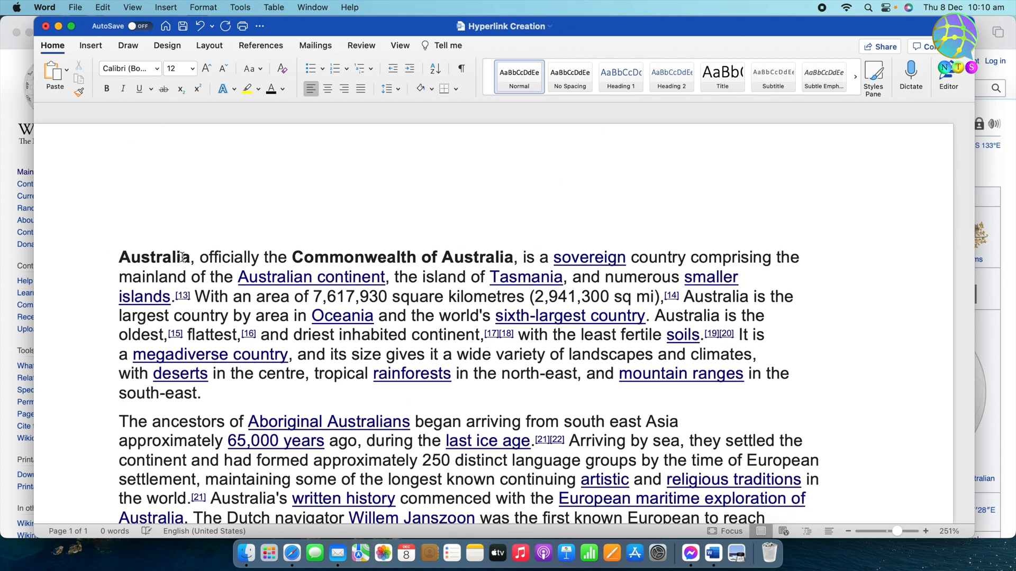
Follow the "sovereign" hyperlink to view its Wikipedia page, then close that page and return to the Word document.
{"action": "left_click", "coordinate": [600, 258]}
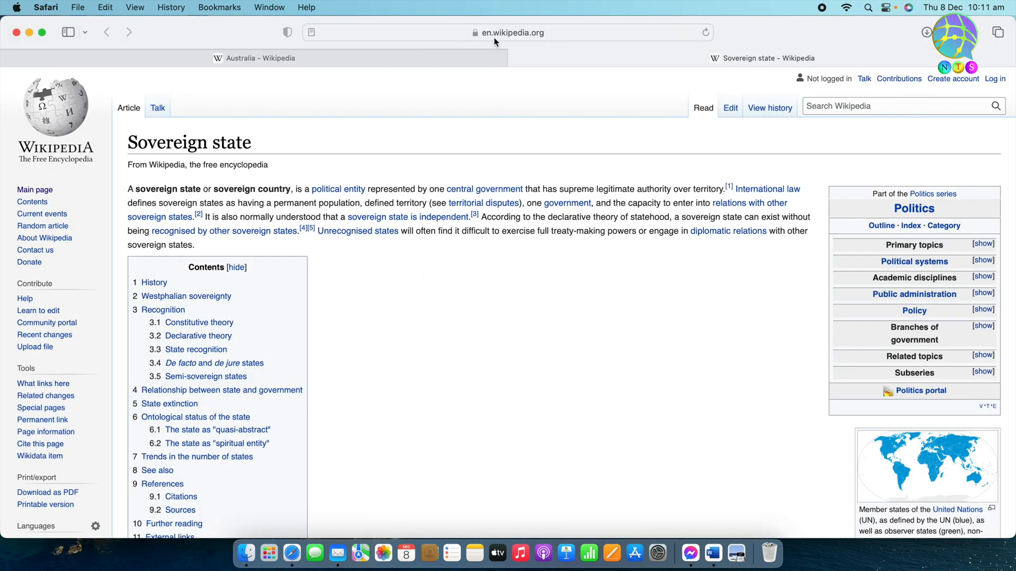
{"action": "left_click", "coordinate": [515, 58]}
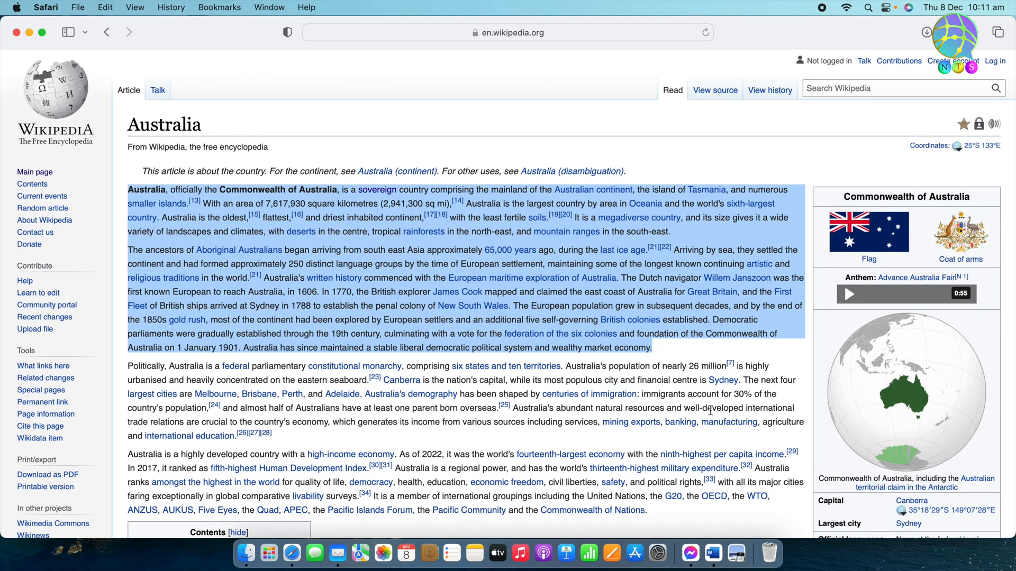
{"action": "left_click", "coordinate": [30, 33]}
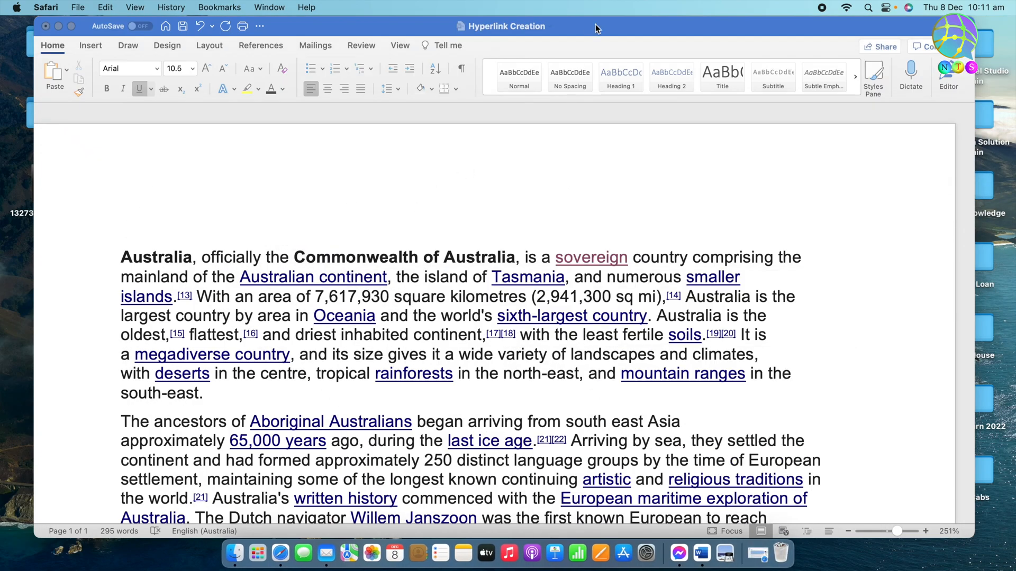
{"action": "left_click", "coordinate": [616, 181]}
{"action": "mouse_move", "coordinate": [636, 27]}
{"action": "left_mouse_down"}
{"action": "mouse_move", "coordinate": [649, 27]}
{"action": "mouse_move", "coordinate": [631, 26]}
{"action": "left_mouse_up"}
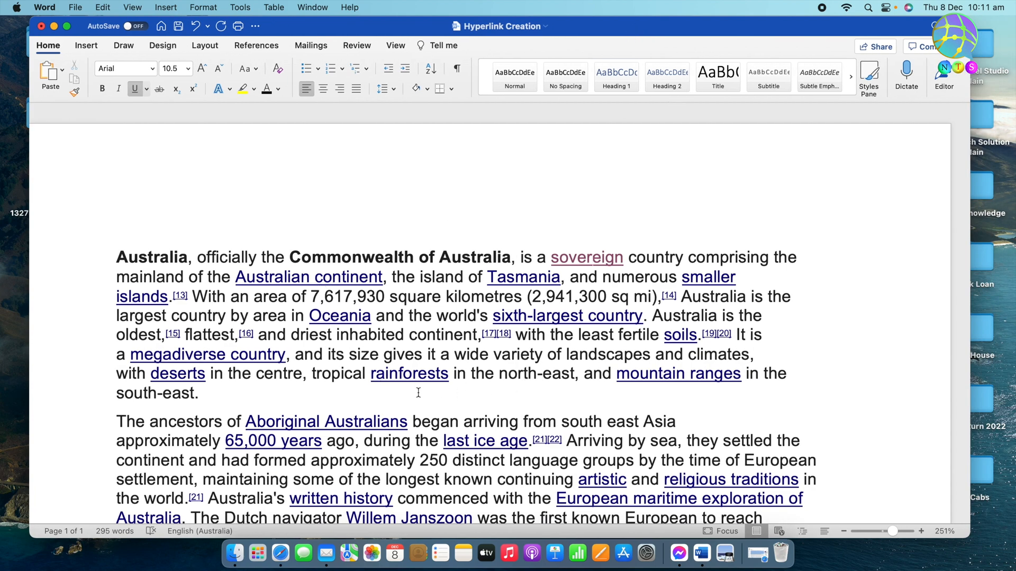
Remove the hyperlink from the word "sovereign" in the first paragraph, keeping its text.
{"action": "scroll", "coordinate": [418, 393], "scroll_direction": "down", "scroll_amount": 5}
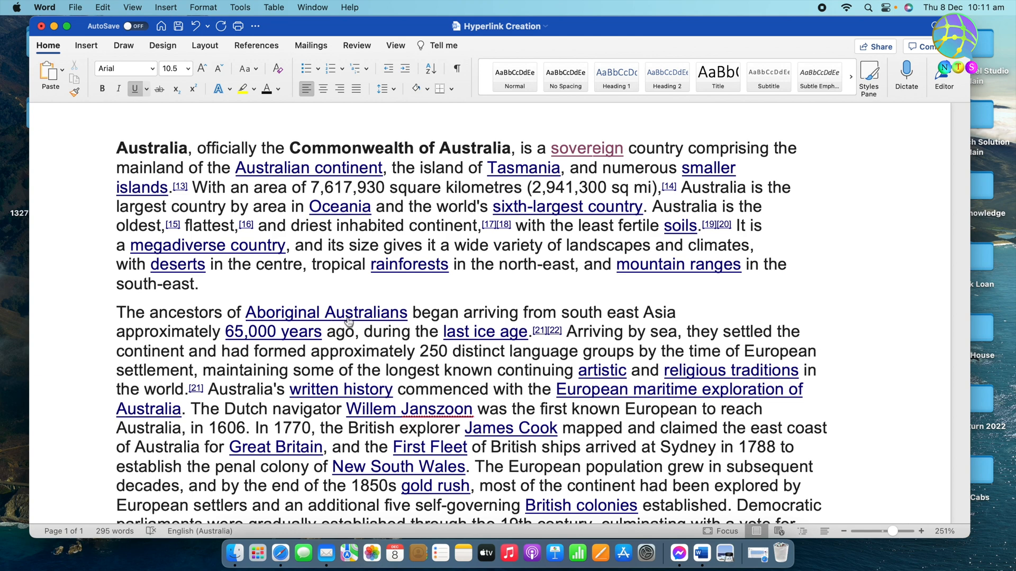
{"action": "scroll", "coordinate": [373, 423], "scroll_direction": "down", "scroll_amount": 10}
{"action": "scroll", "coordinate": [374, 425], "scroll_direction": "up", "scroll_amount": 15}
{"action": "scroll", "coordinate": [374, 425], "scroll_direction": "down", "scroll_amount": 1}
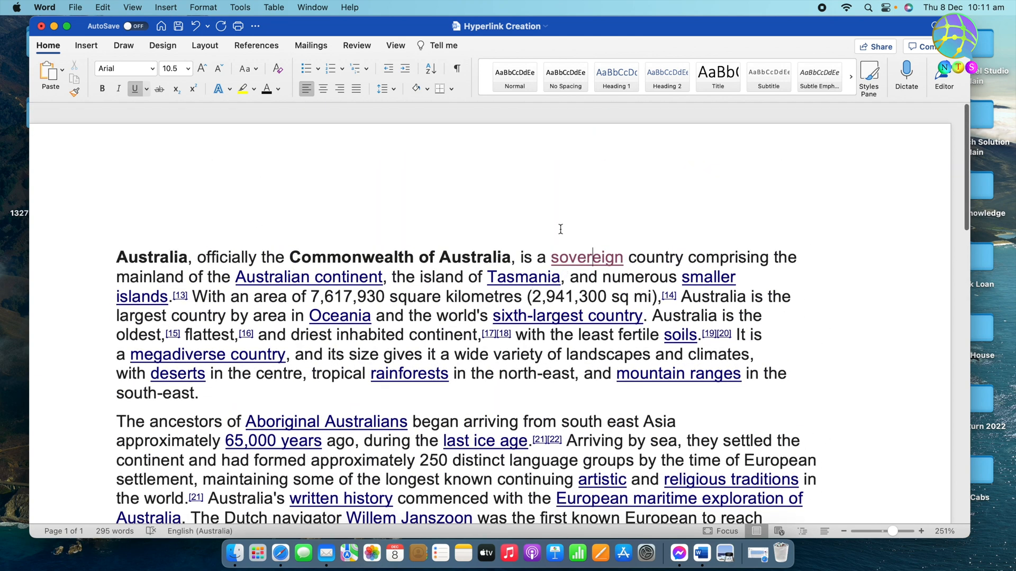
{"action": "right_click", "coordinate": [586, 259]}
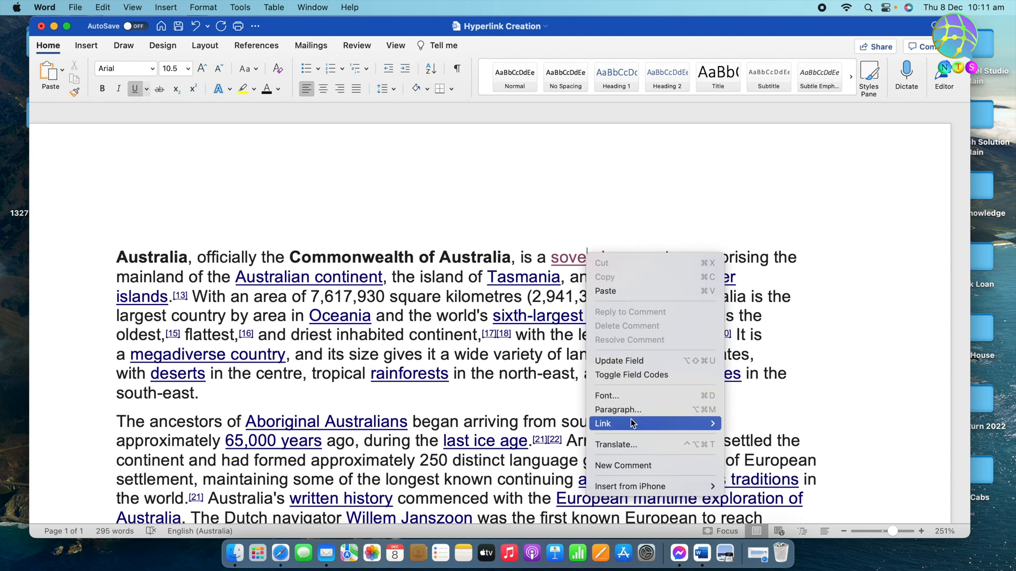
{"action": "mouse_move", "coordinate": [631, 425]}
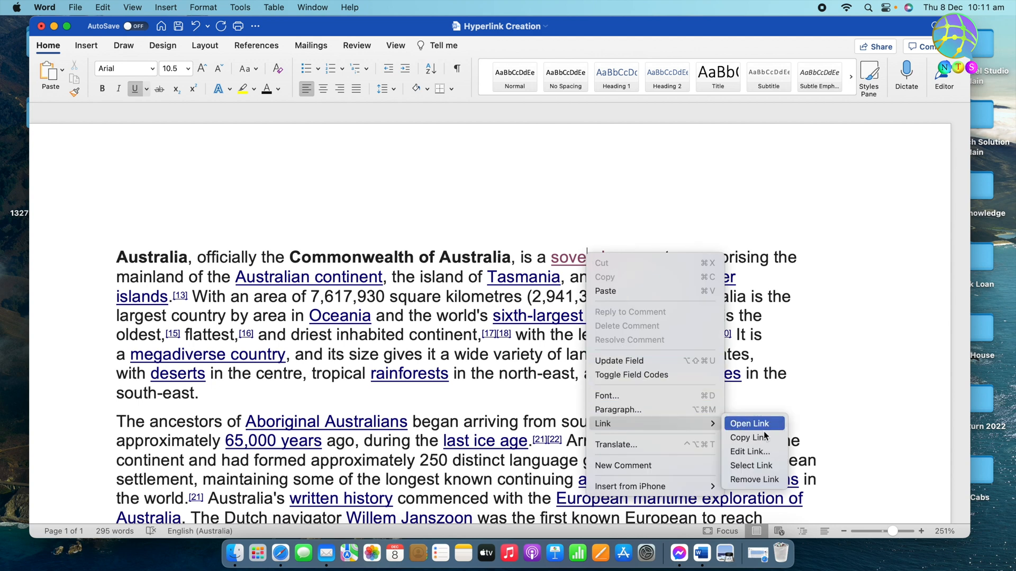
{"action": "left_click", "coordinate": [758, 479]}
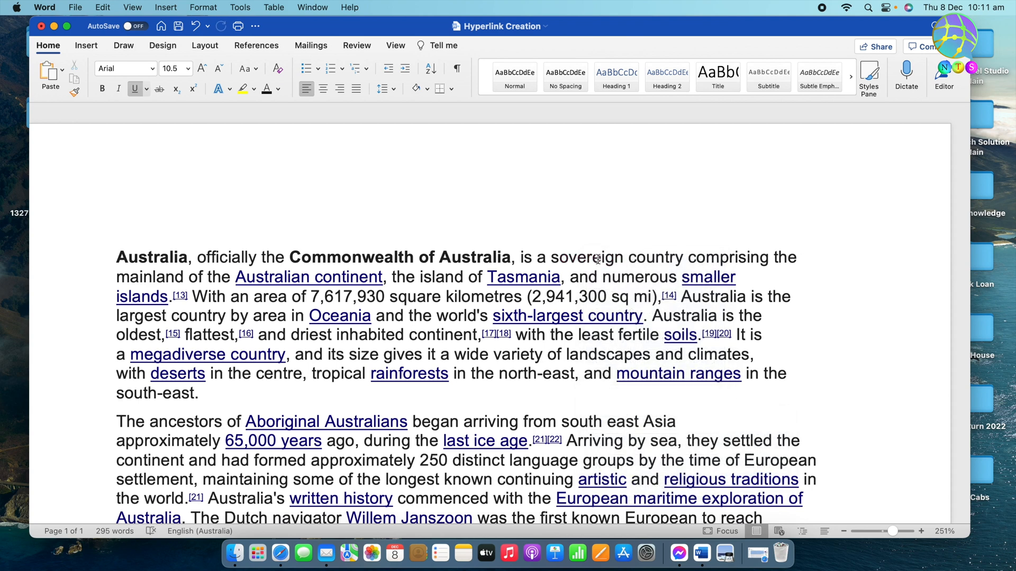
Remove the hyperlink from "Australian continent" in the first paragraph.
{"action": "right_click", "coordinate": [315, 277]}
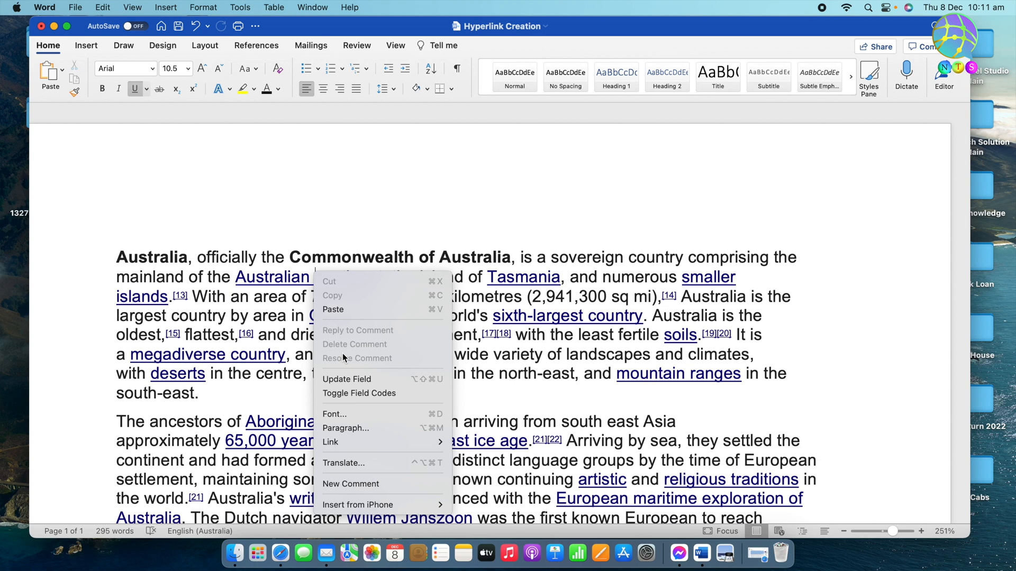
{"action": "mouse_move", "coordinate": [342, 441]}
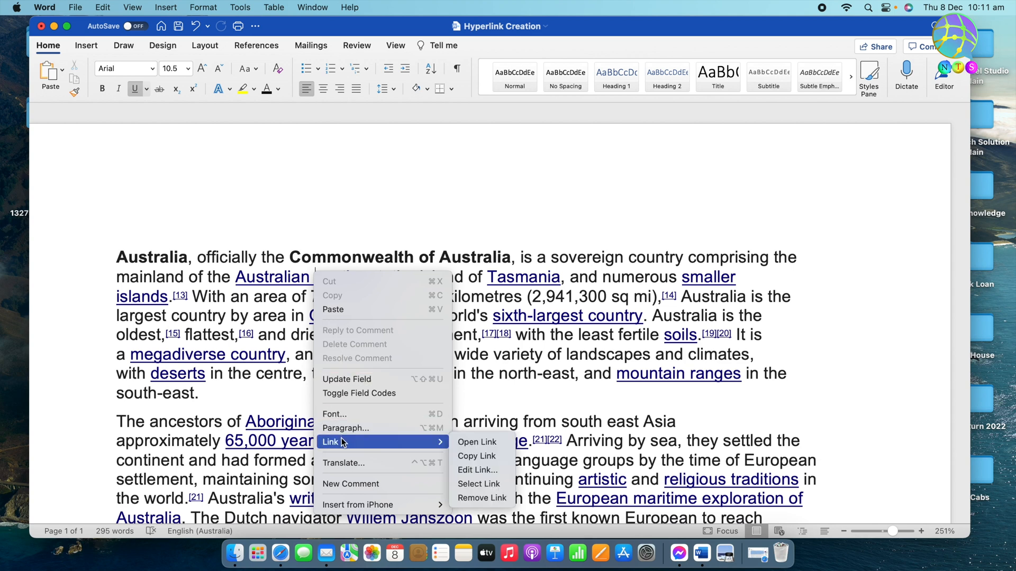
{"action": "left_click", "coordinate": [476, 501]}
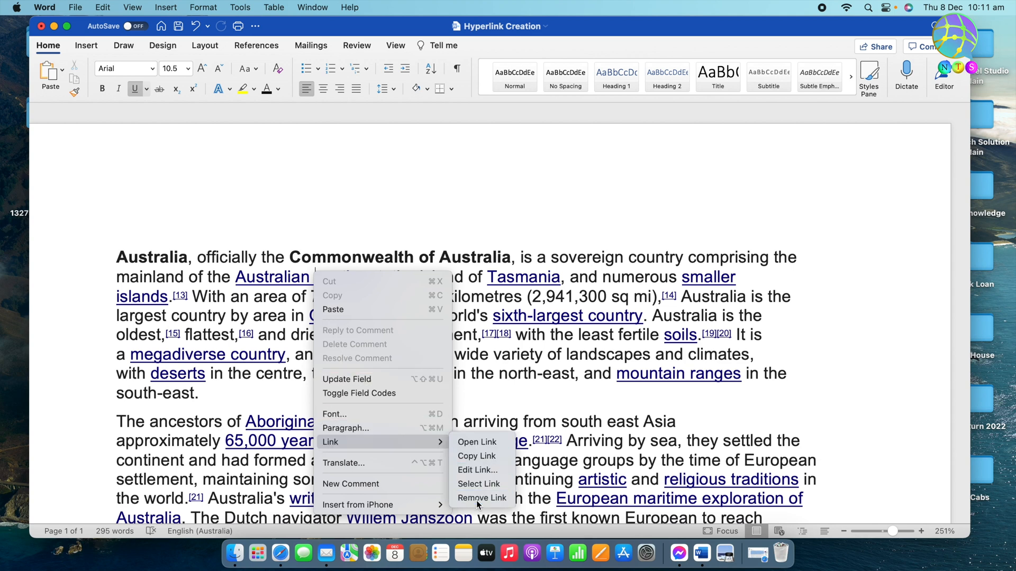
Look over the remaining hyperlinks in both paragraphs and reduce the document zoom to 124%.
{"action": "scroll", "coordinate": [566, 465], "scroll_direction": "down", "scroll_amount": 10}
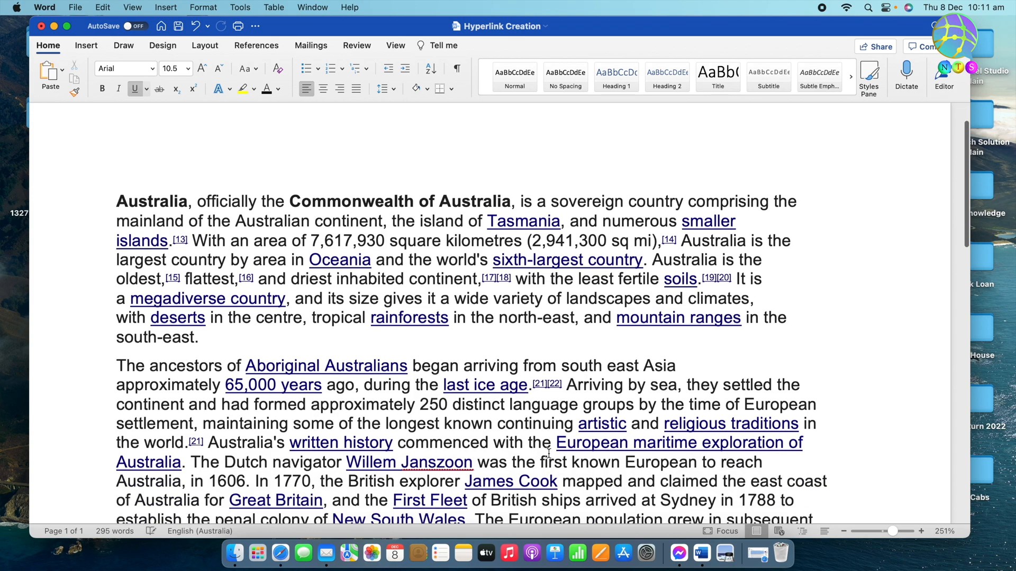
{"action": "scroll", "coordinate": [549, 454], "scroll_direction": "down", "scroll_amount": 1}
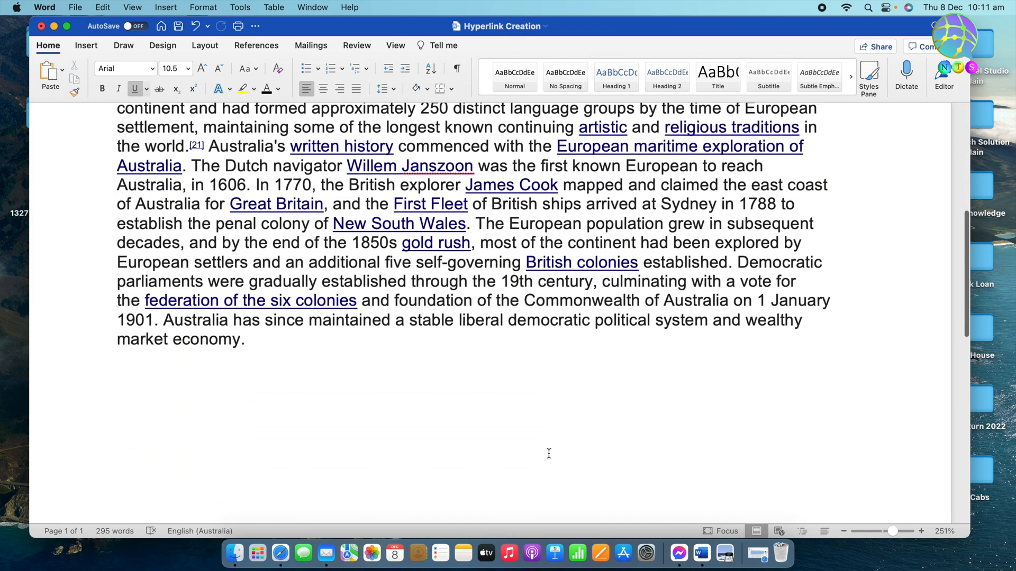
{"action": "scroll", "coordinate": [477, 331], "scroll_direction": "up", "scroll_amount": 15}
{"action": "scroll", "coordinate": [157, 157], "scroll_direction": "right", "scroll_amount": 3}
{"action": "scroll", "coordinate": [132, 236], "scroll_direction": "left", "scroll_amount": 3}
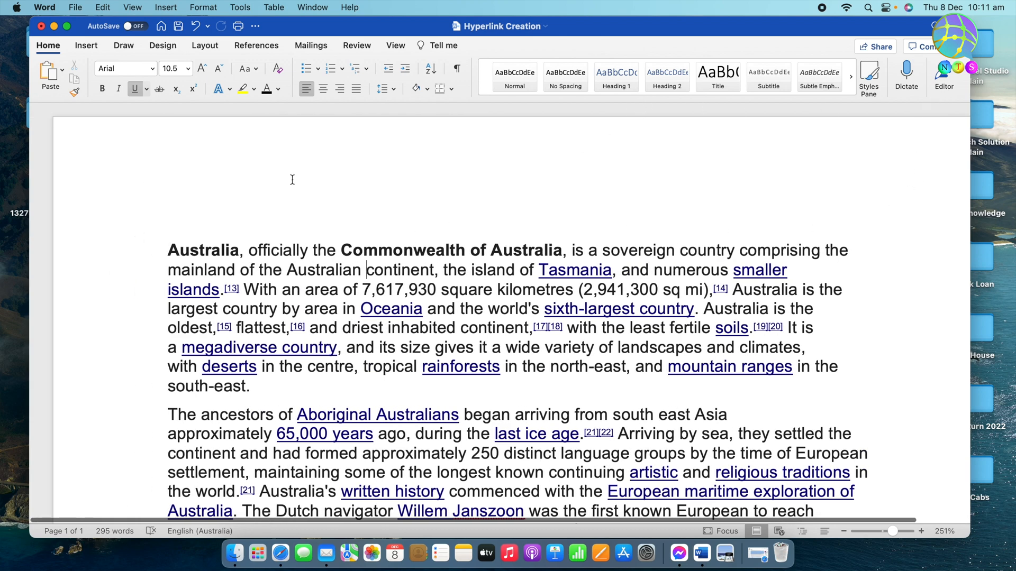
{"action": "left_click_drag", "start_coordinate": [898, 532], "coordinate": [888, 531]}
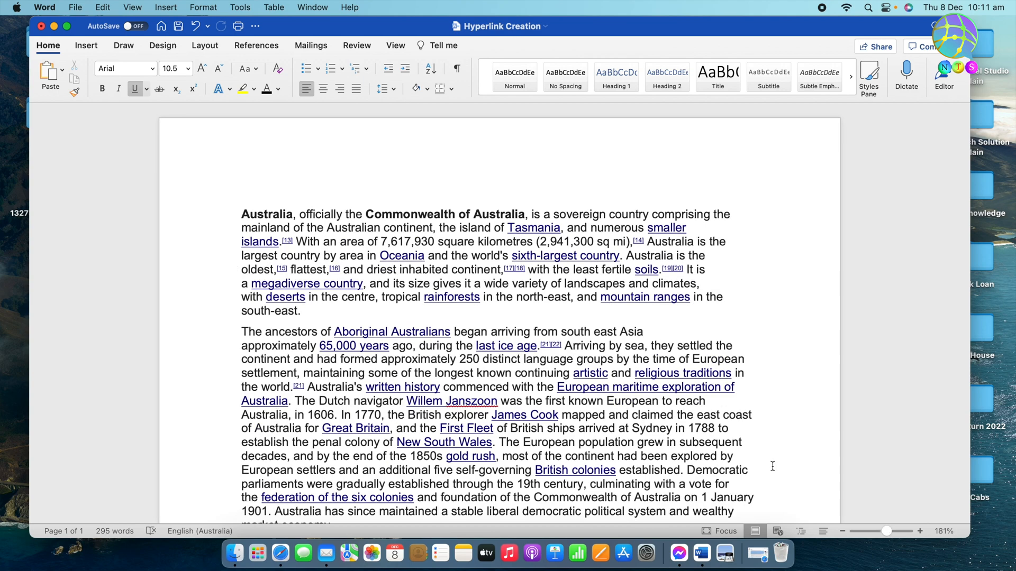
{"action": "left_click_drag", "start_coordinate": [882, 535], "coordinate": [882, 531]}
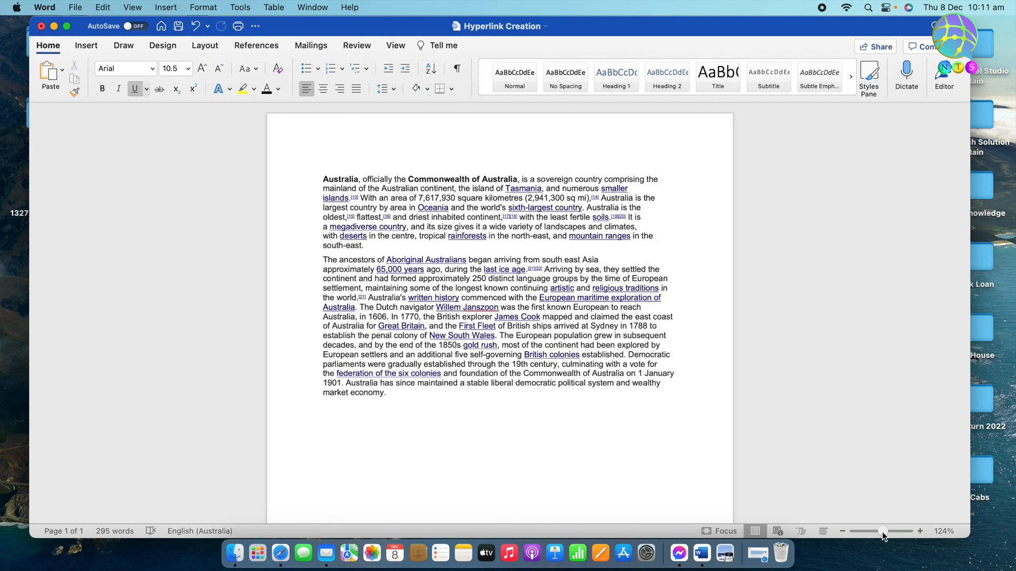
Select the entire text and check which link options are offered for the whole selection.
{"action": "left_click", "coordinate": [321, 175]}
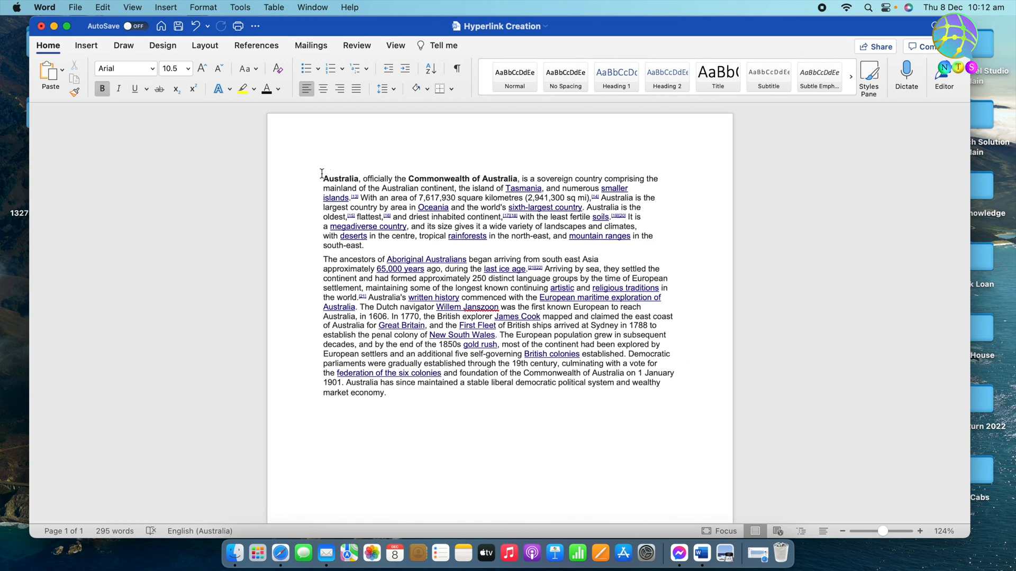
{"action": "key", "text": "super+a"}
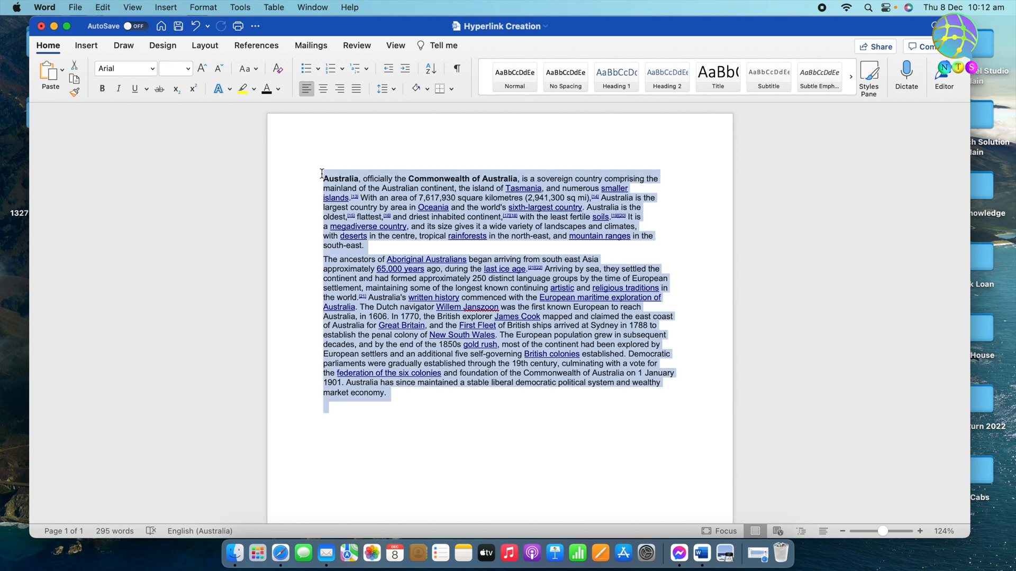
{"action": "right_click", "coordinate": [465, 174]}
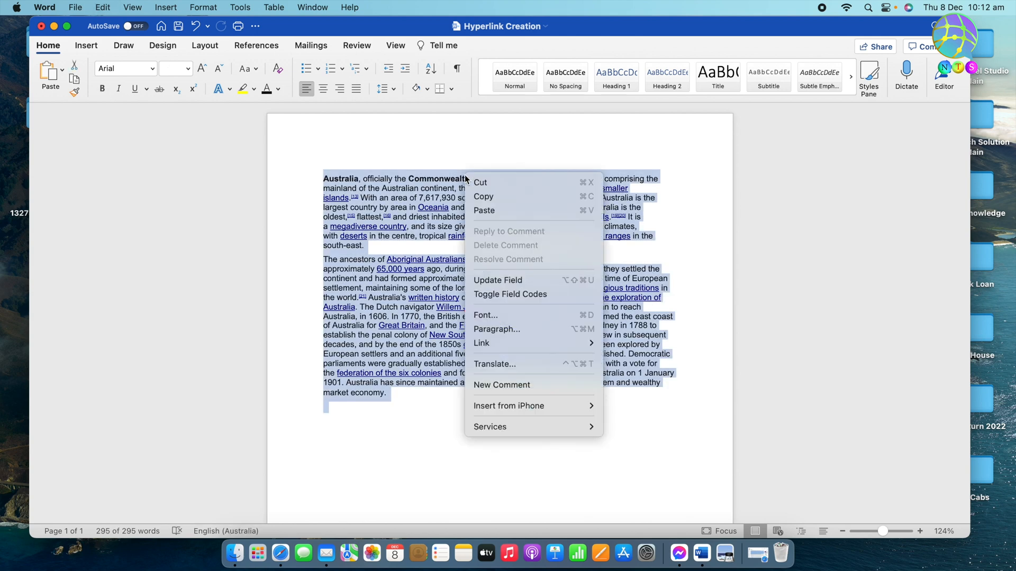
{"action": "mouse_move", "coordinate": [542, 344]}
{"action": "left_click", "coordinate": [642, 431]}
{"action": "left_click", "coordinate": [607, 458]}
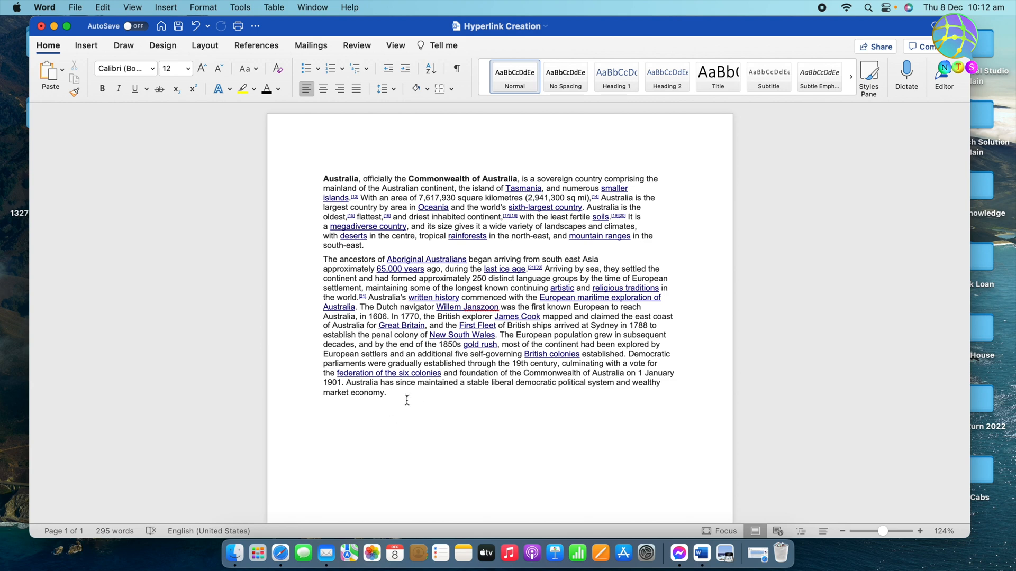
Delete all the text from the document and copy the two highlighted Australia paragraphs again from the Wikipedia page in Safari.
{"action": "left_click_drag", "start_coordinate": [390, 397], "coordinate": [316, 180]}
{"action": "key", "text": "BackSpace"}
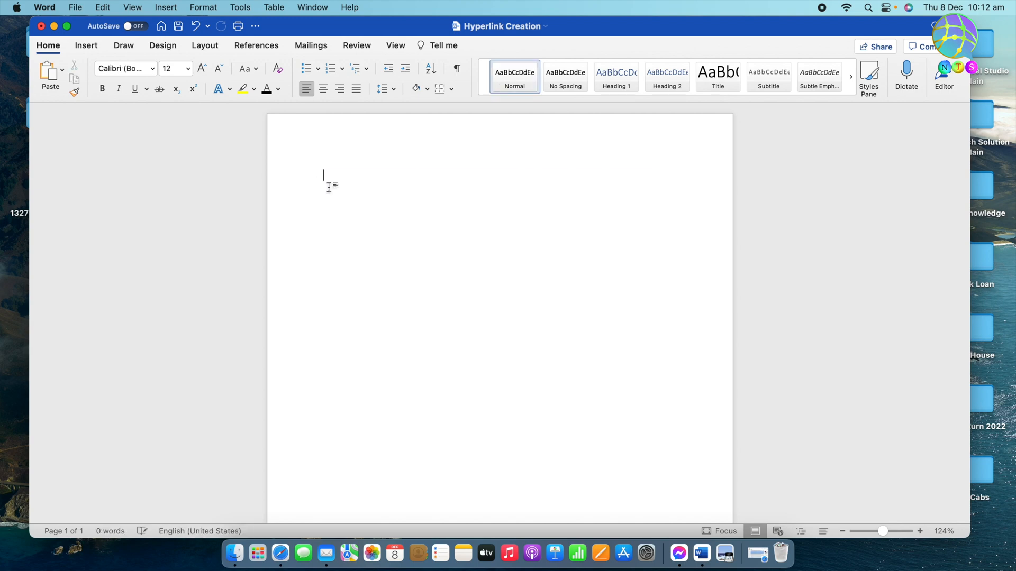
{"action": "left_click", "coordinate": [758, 554]}
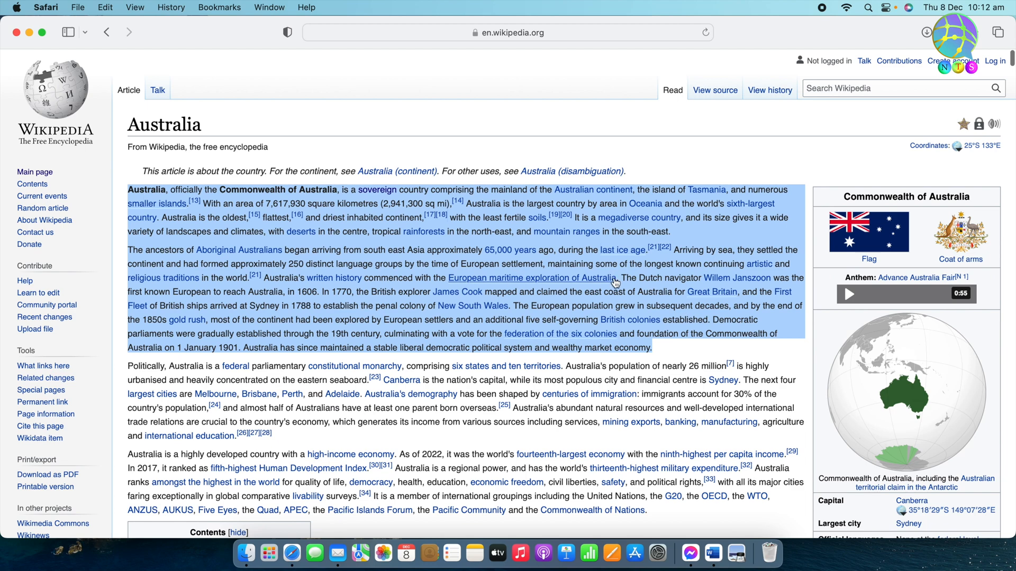
{"action": "right_click", "coordinate": [301, 189]}
{"action": "left_click", "coordinate": [328, 242]}
Return to the Hyperlink Creation document in Word and paste the copied paragraphs with the Keep Text Only option.
{"action": "left_click", "coordinate": [30, 32]}
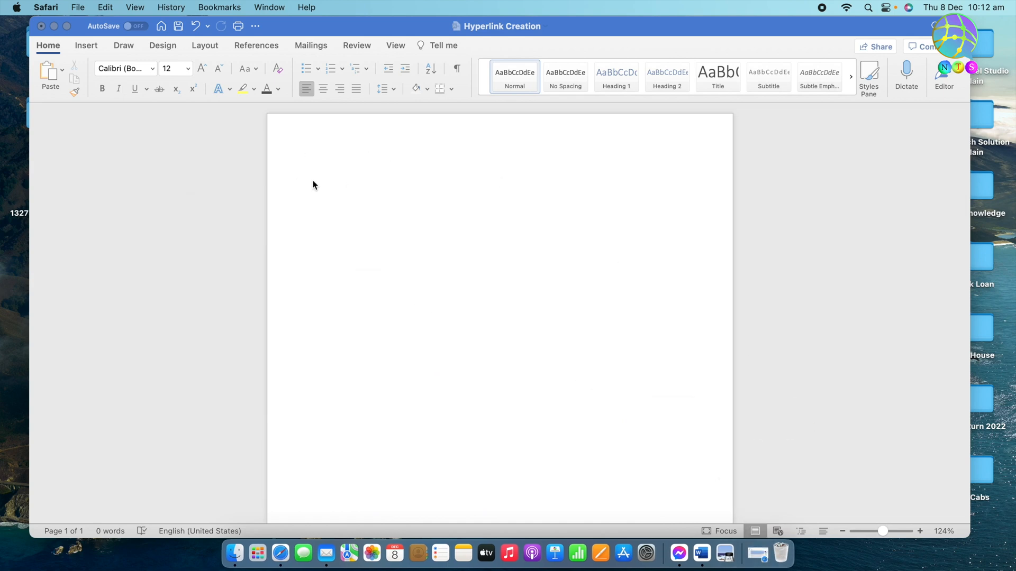
{"action": "left_click", "coordinate": [347, 176]}
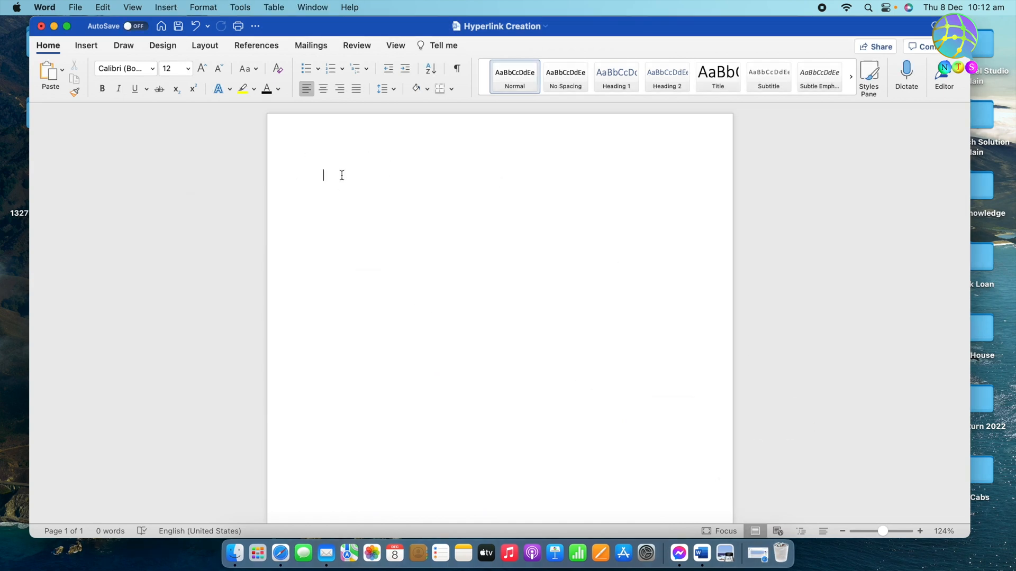
{"action": "left_click", "coordinate": [61, 68]}
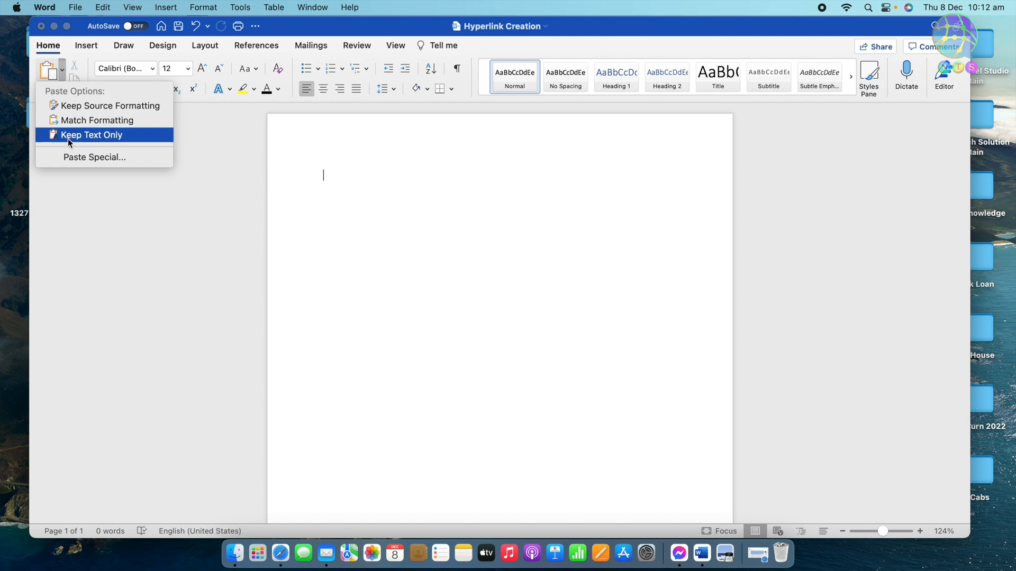
{"action": "left_click", "coordinate": [107, 137]}
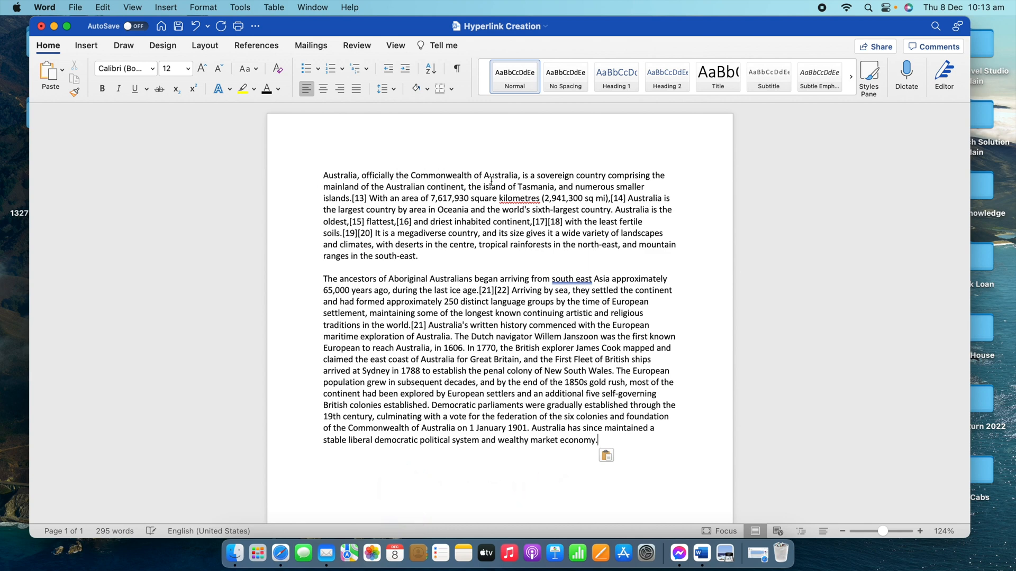
{"action": "scroll", "coordinate": [482, 337], "scroll_direction": "down", "scroll_amount": 5}
{"action": "scroll", "coordinate": [483, 338], "scroll_direction": "up", "scroll_amount": 4}
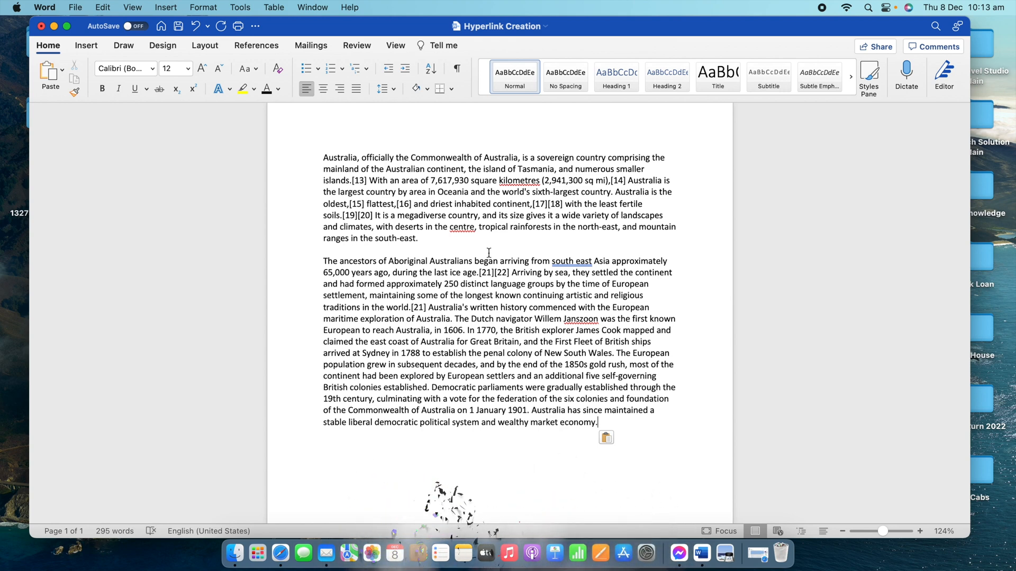
{"action": "scroll", "coordinate": [489, 252], "scroll_direction": "up", "scroll_amount": 1}
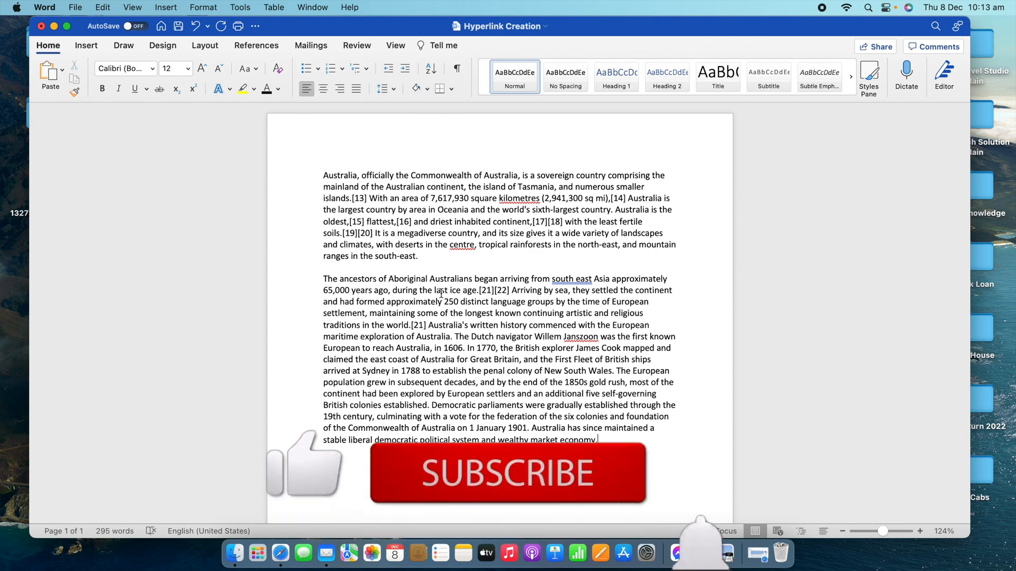
{"action": "scroll", "coordinate": [442, 292], "scroll_direction": "down", "scroll_amount": 10}
{"action": "scroll", "coordinate": [441, 292], "scroll_direction": "up", "scroll_amount": 10}
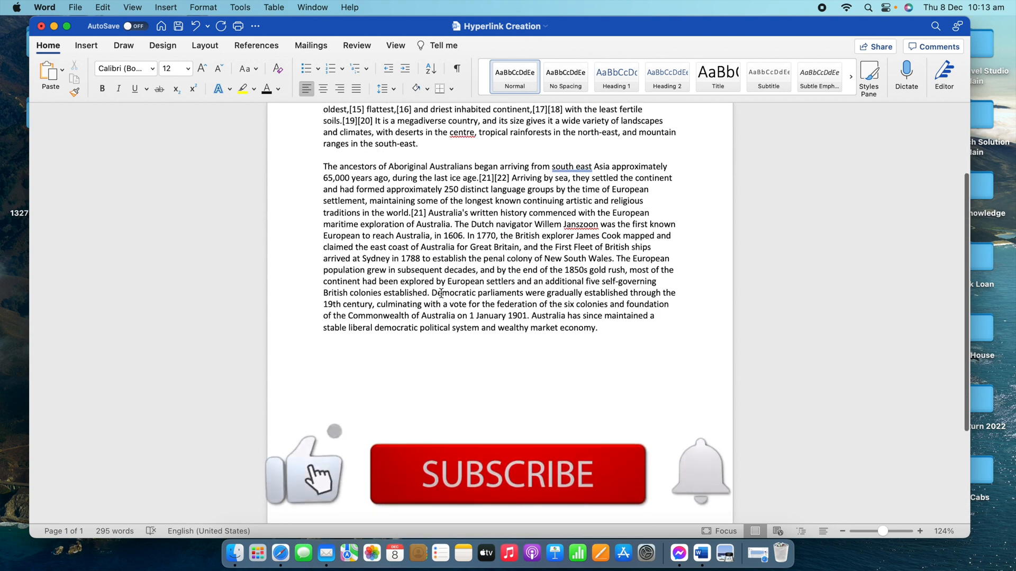